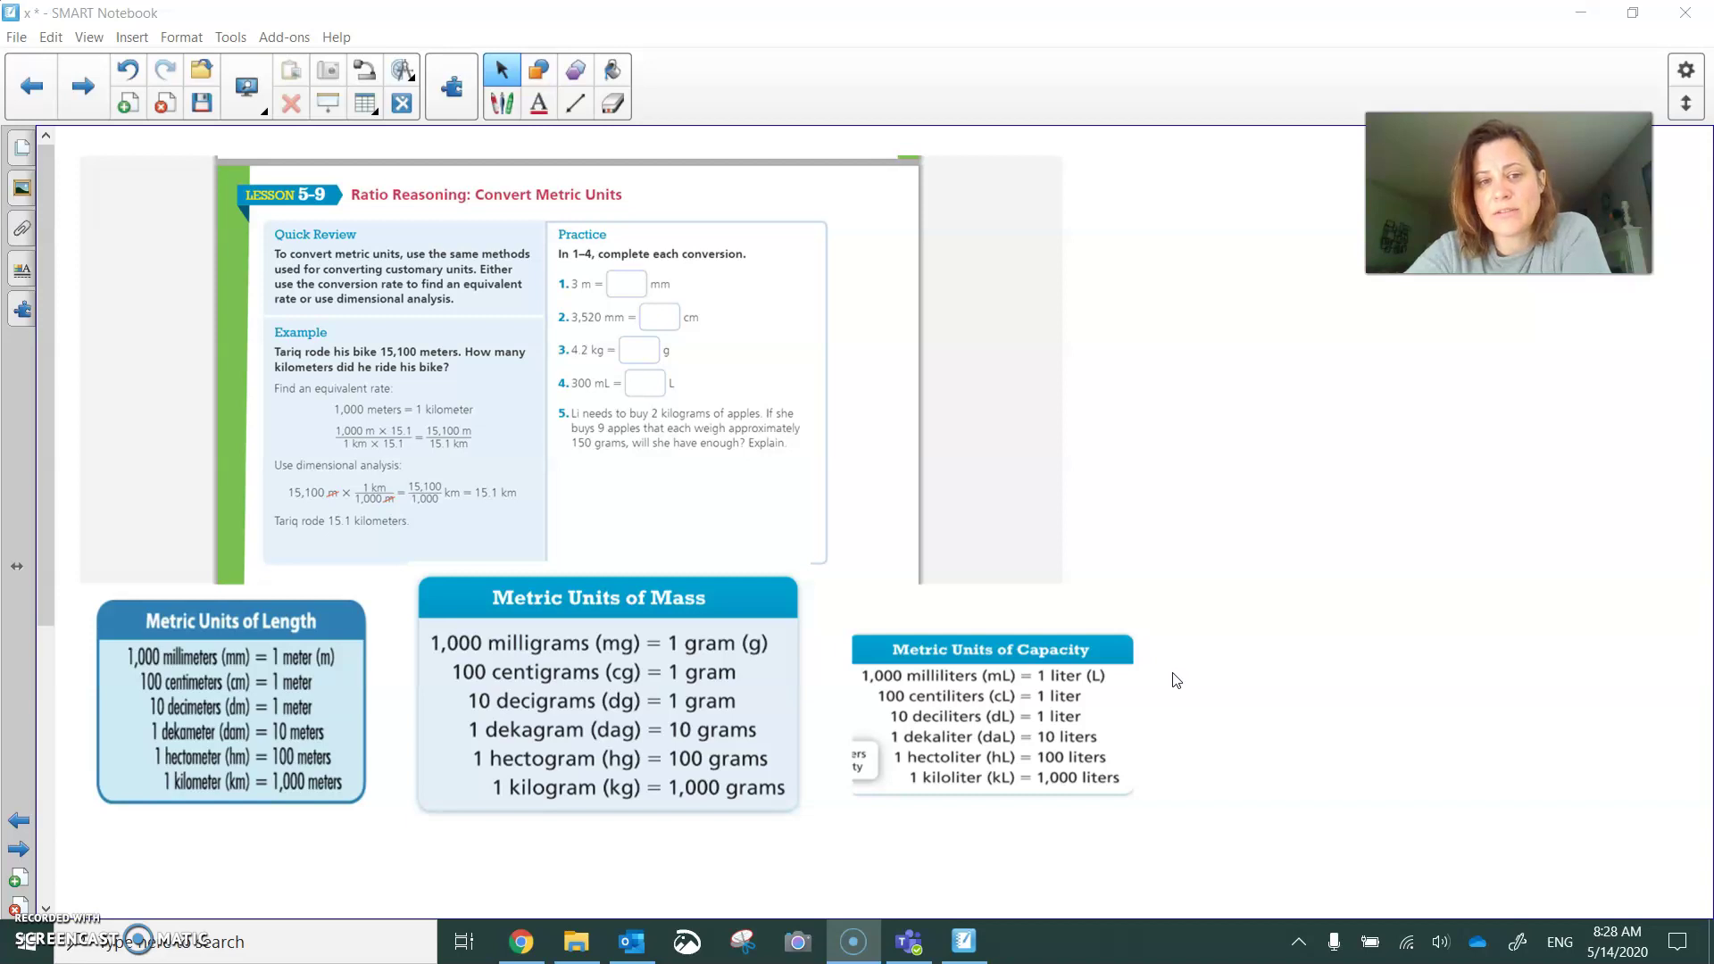
Advance to the Lesson 5-10 customary-to-metric review page with its capacity table
click(84, 84)
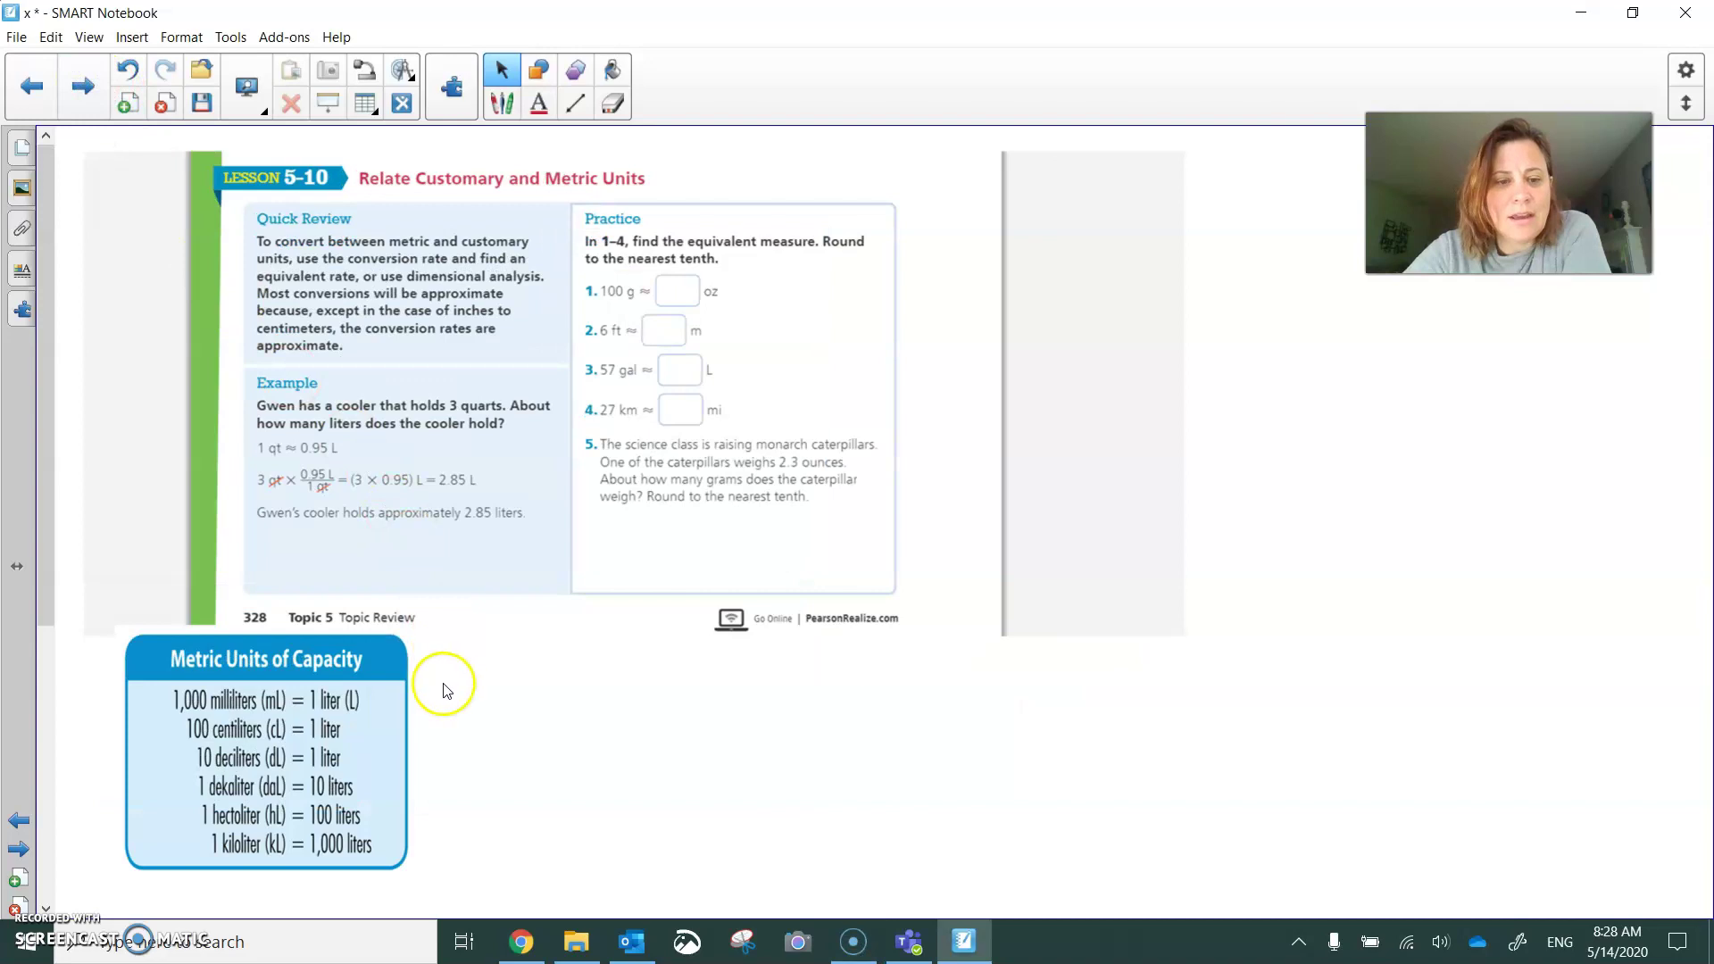